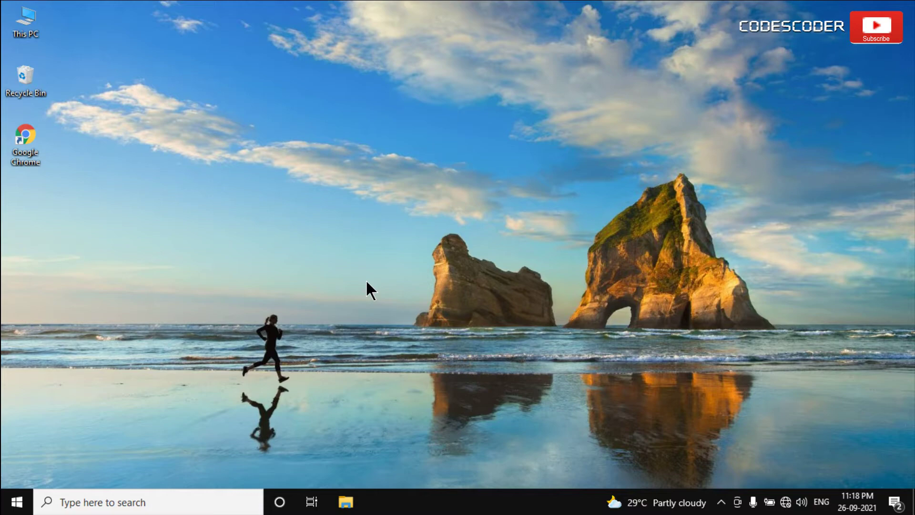
Step: Search for 'control panel' from the taskbar and open Control Panel
left_click(217, 501)
type("co")
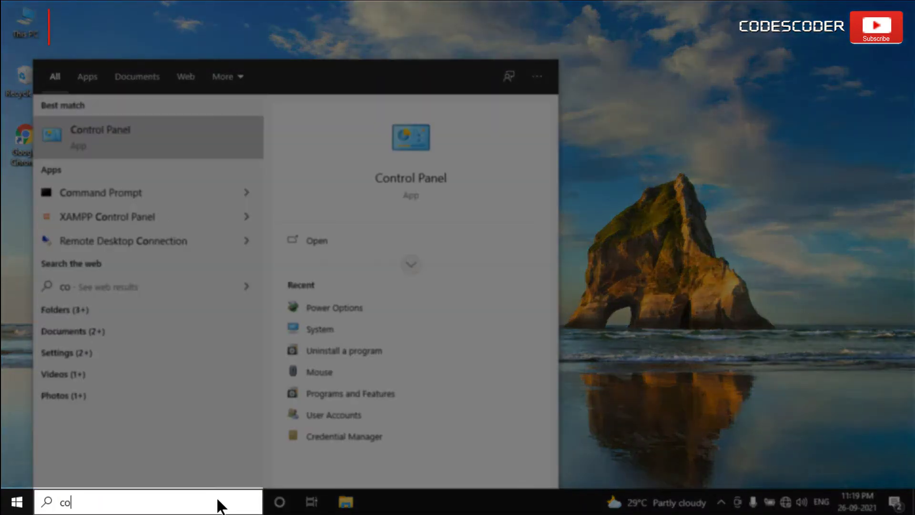
type("ntrol pa")
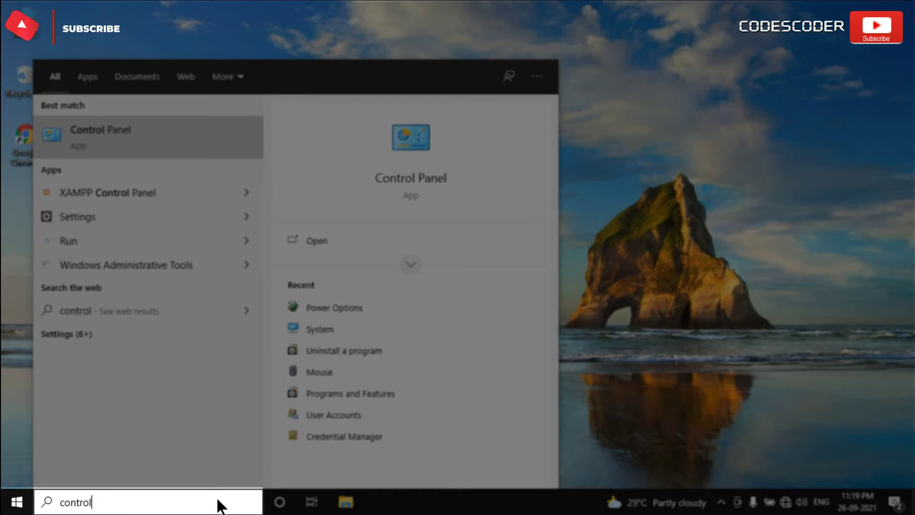
type("nel")
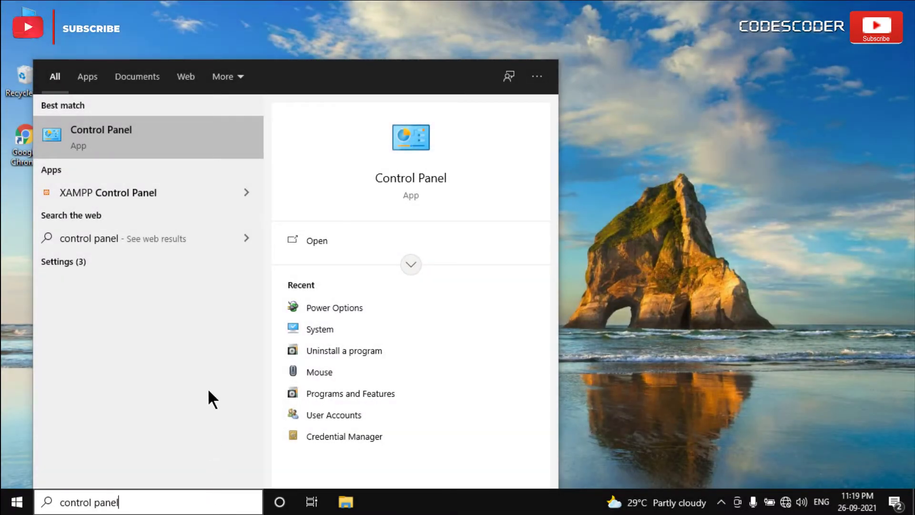
left_click(199, 139)
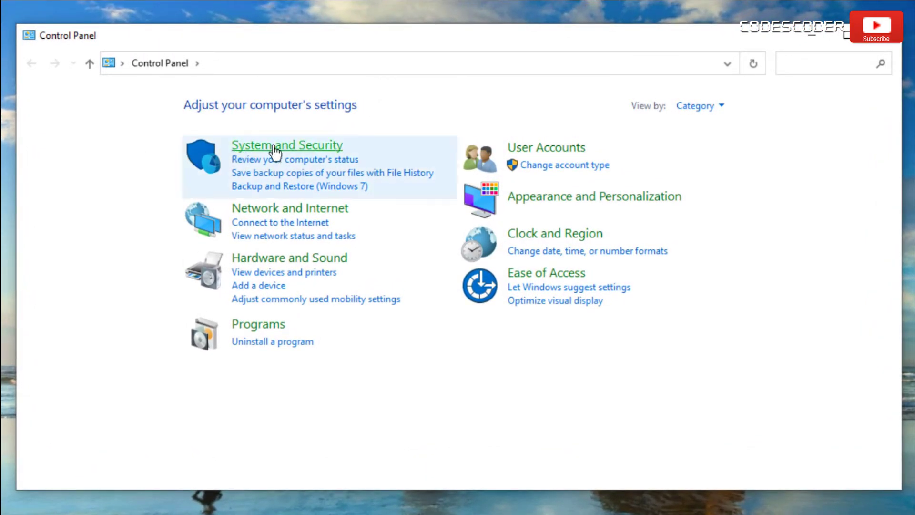
Step: View Control Panel items as large icons and go to Power Options
left_click(686, 107)
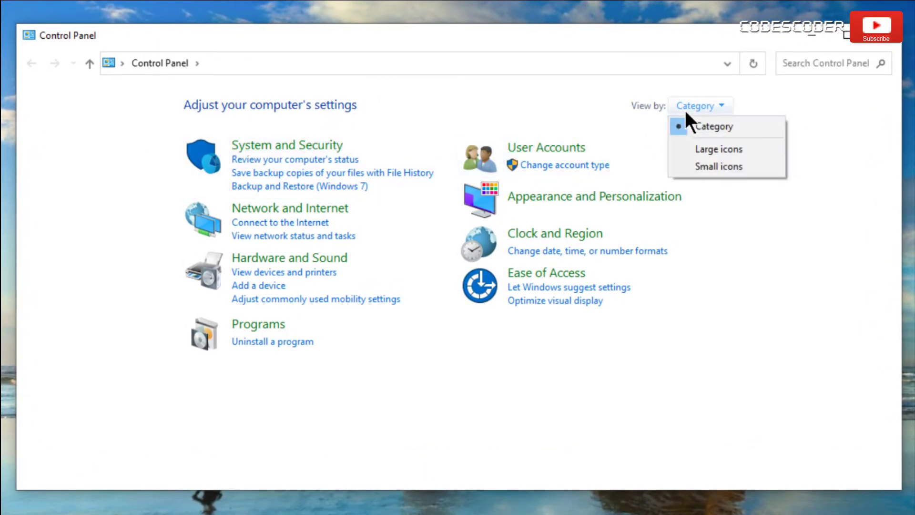
left_click(709, 148)
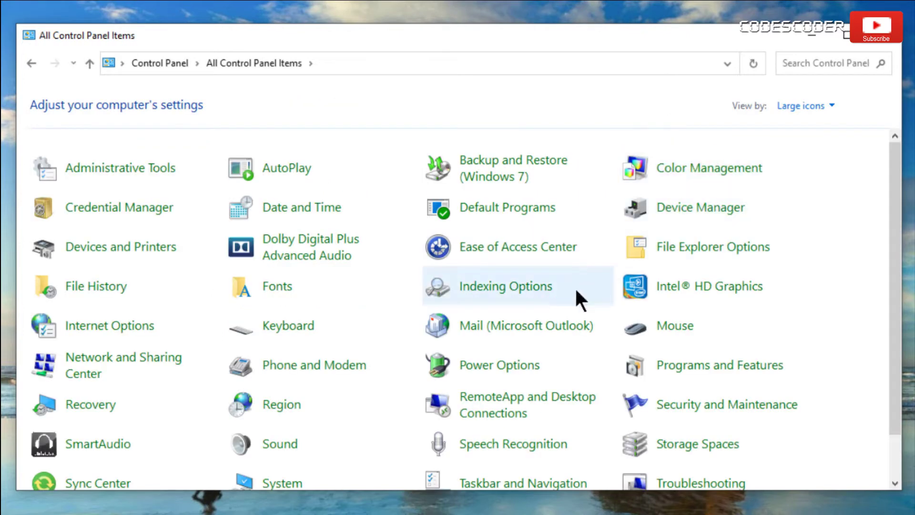
left_click(512, 366)
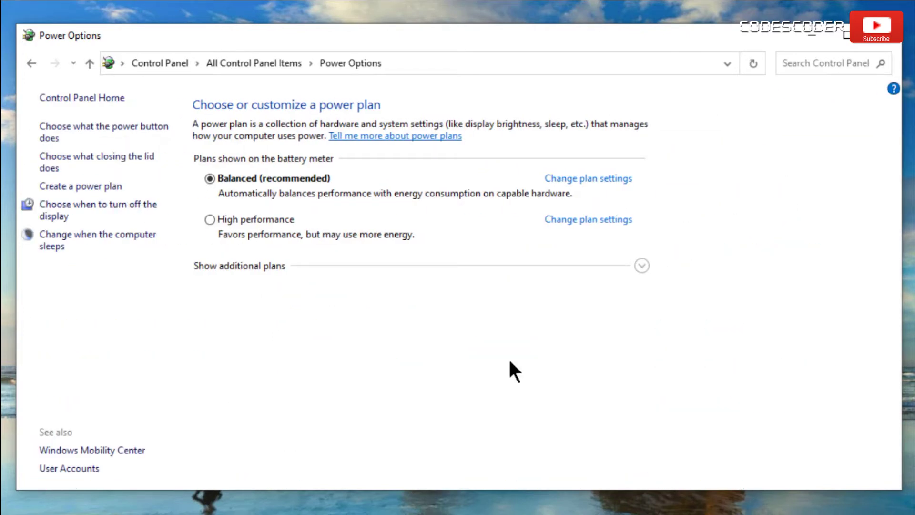
Step: Select the High performance plan and open its advanced power settings
left_click(209, 219)
left_click(583, 218)
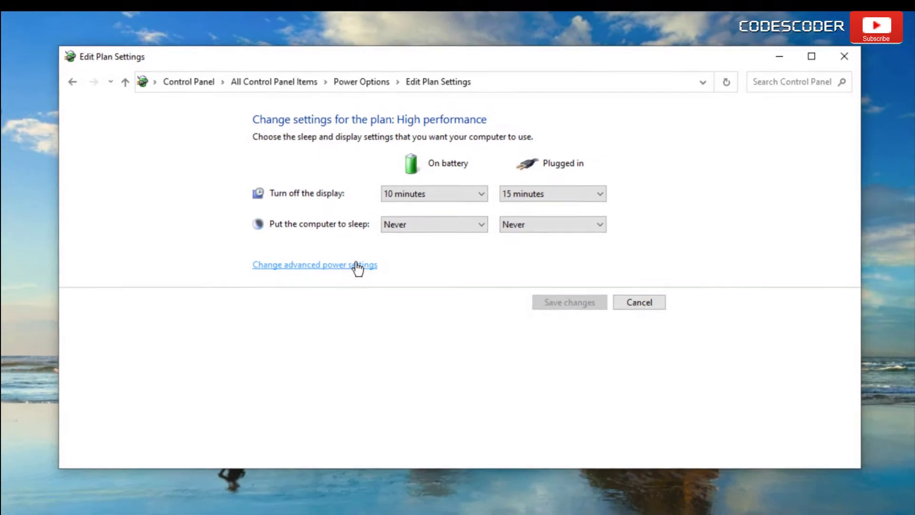
left_click(358, 266)
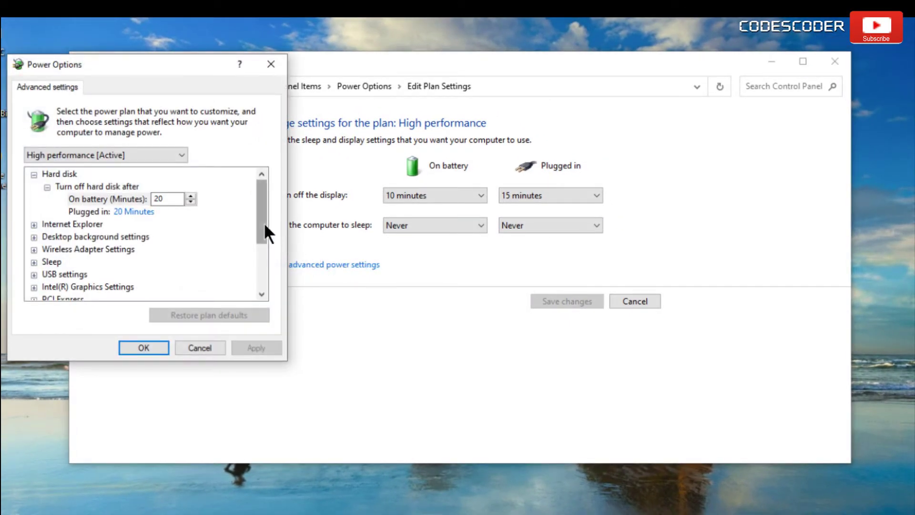
Step: Under Processor power management, set the on-battery minimum processor state to 0%
left_click_drag(263, 222, 262, 283)
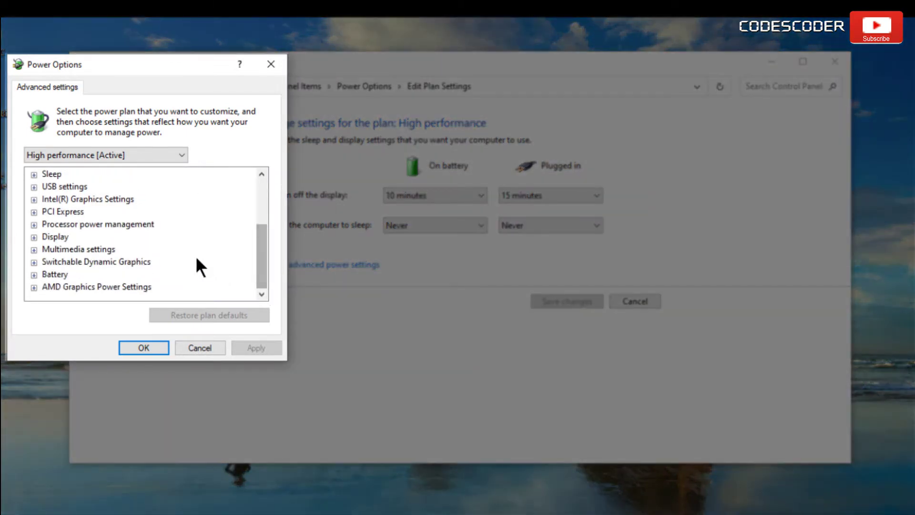
left_click(34, 225)
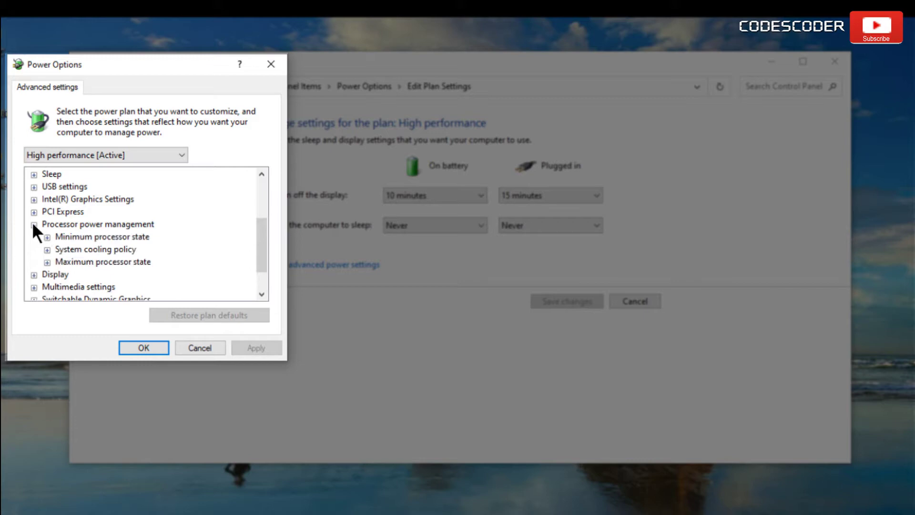
double_click(61, 235)
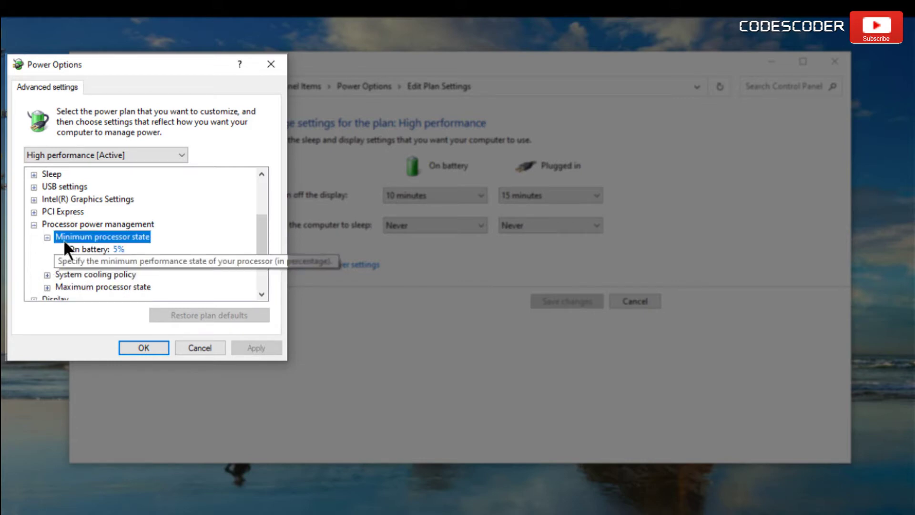
left_click(115, 249)
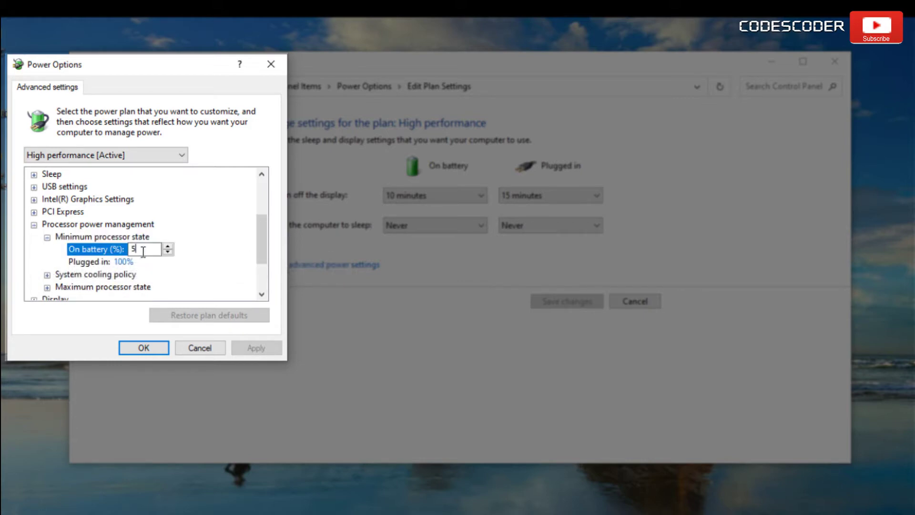
type("0")
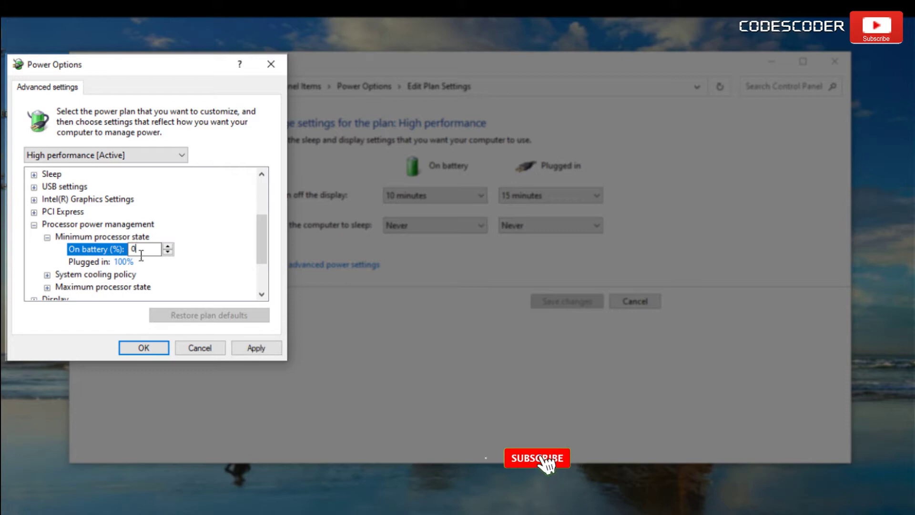
left_click(127, 285)
Step: Set the on-battery maximum processor state to 100% and apply the changes
double_click(127, 286)
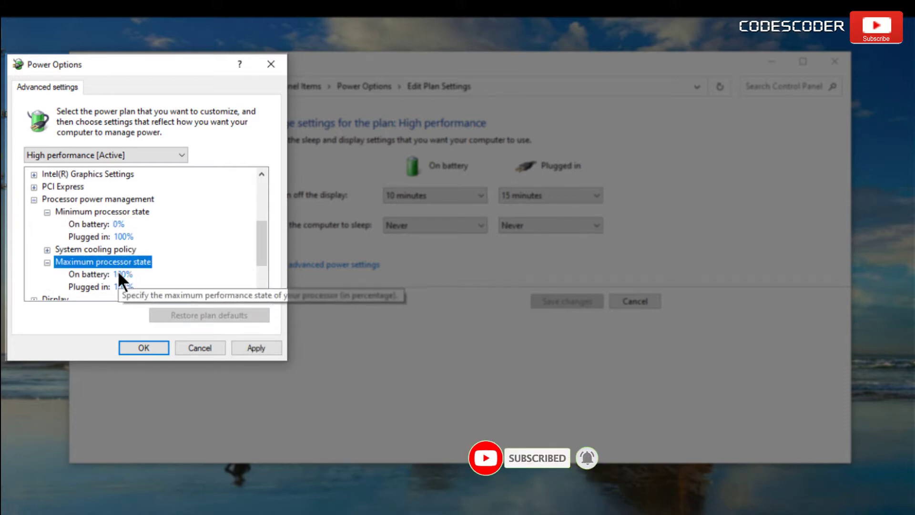
left_click(117, 272)
type("100")
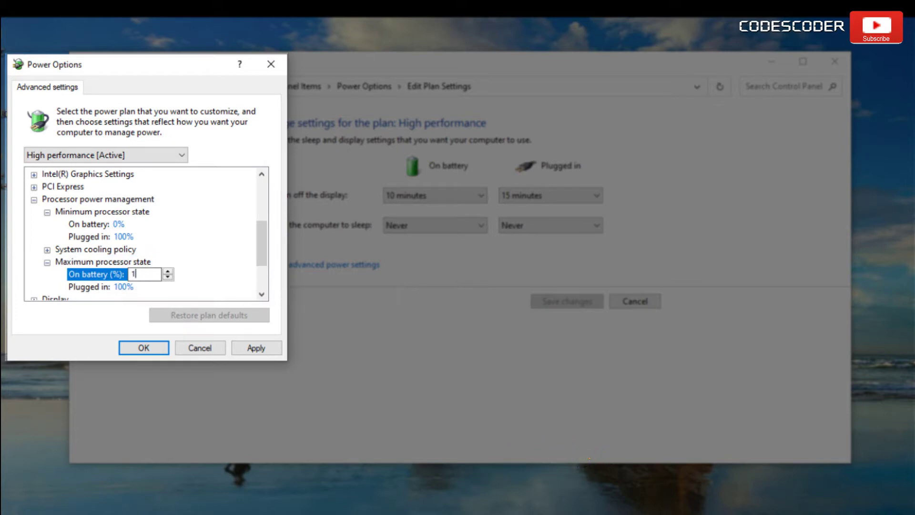
left_click(239, 344)
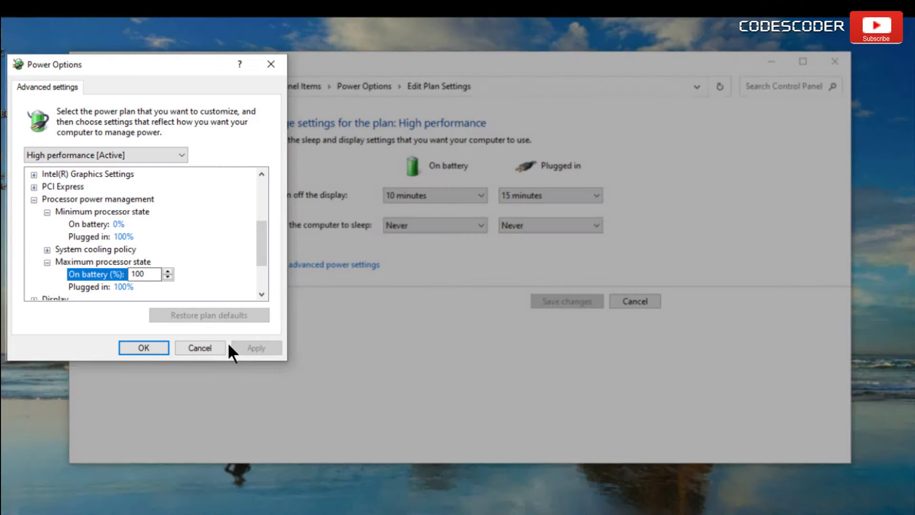
Step: Close the advanced power settings with OK and launch Settings from the Start menu
left_click(157, 346)
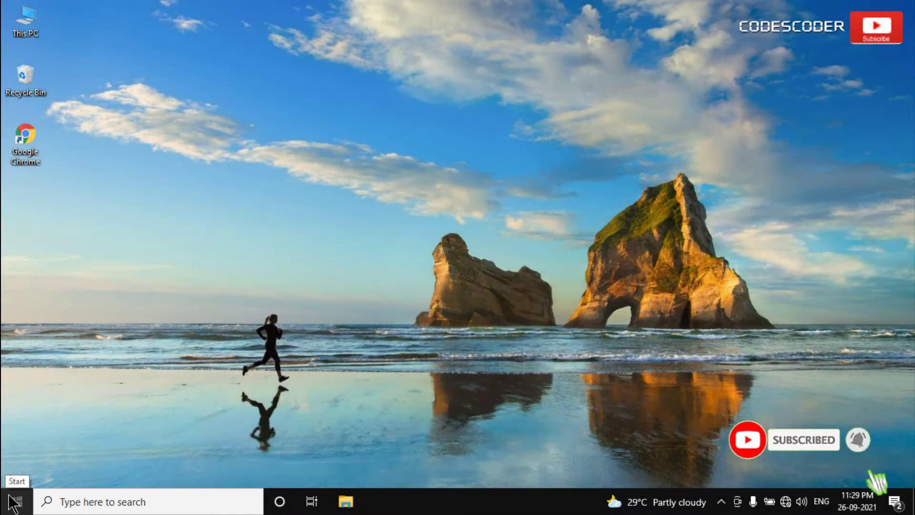
left_click(15, 501)
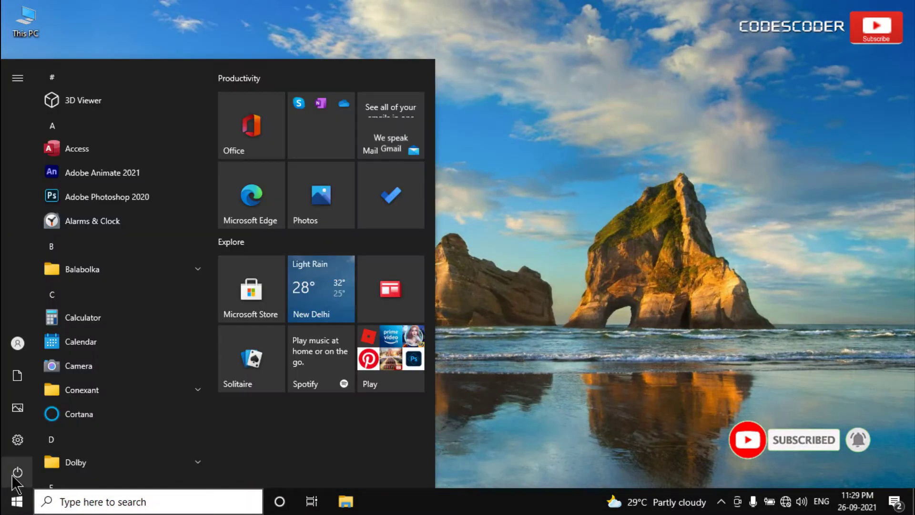
mouse_move(22, 443)
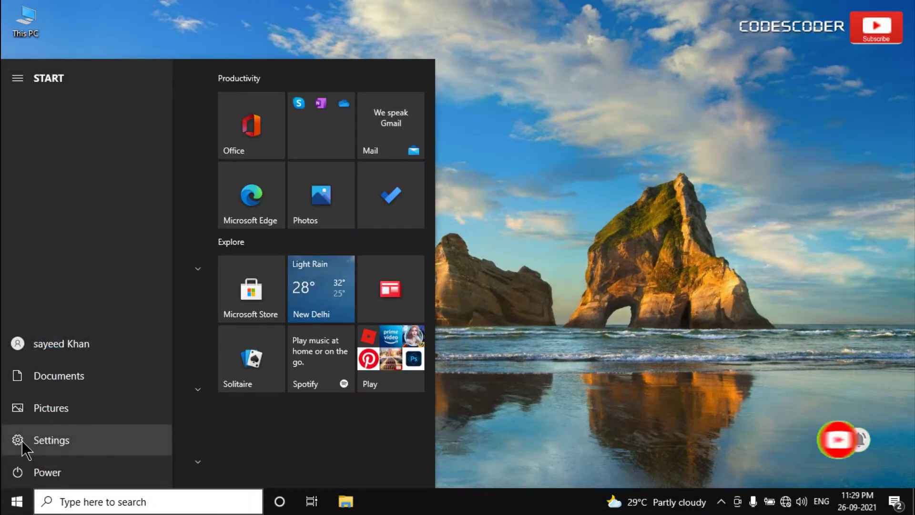
left_click(22, 441)
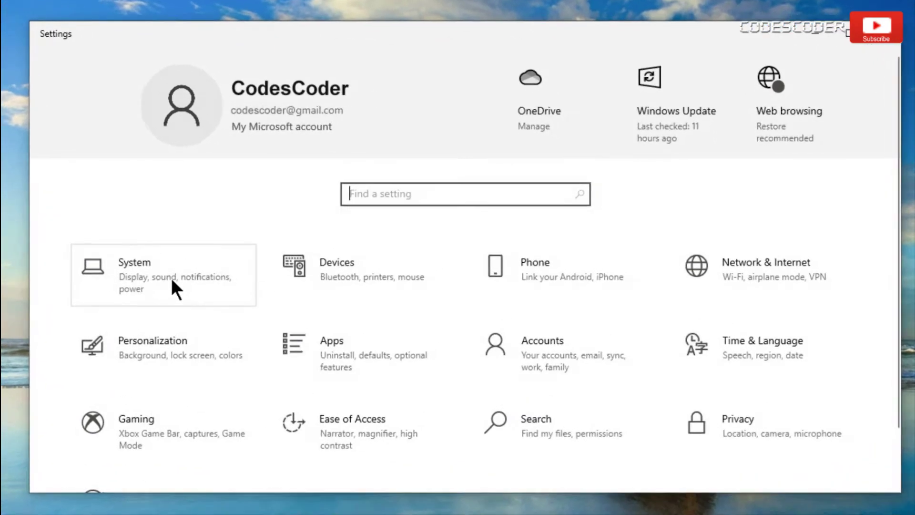
Step: Go to System > Storage and scroll down to More storage settings
left_click(161, 289)
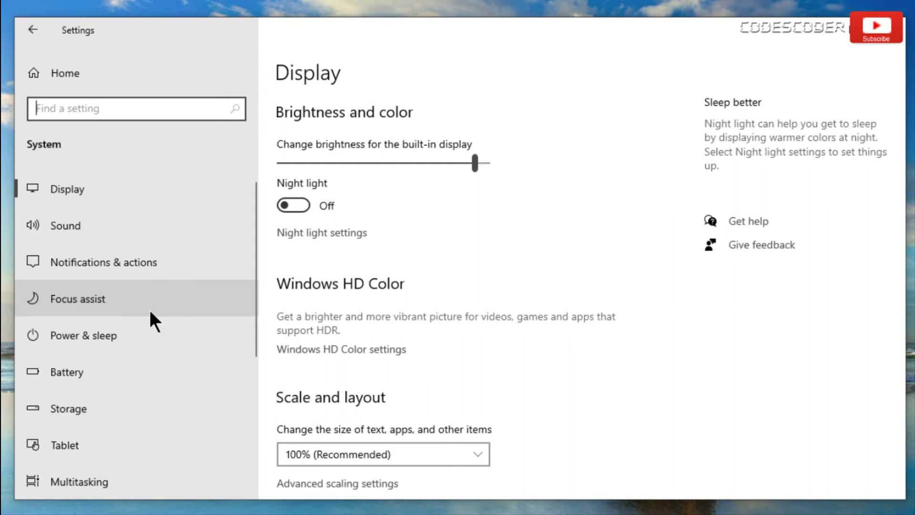
left_click(127, 399)
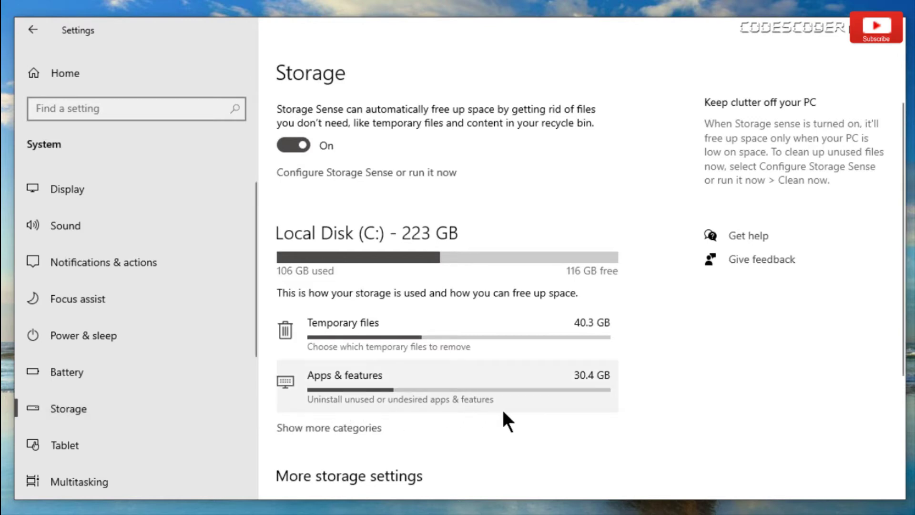
scroll(503, 408, "down", 4)
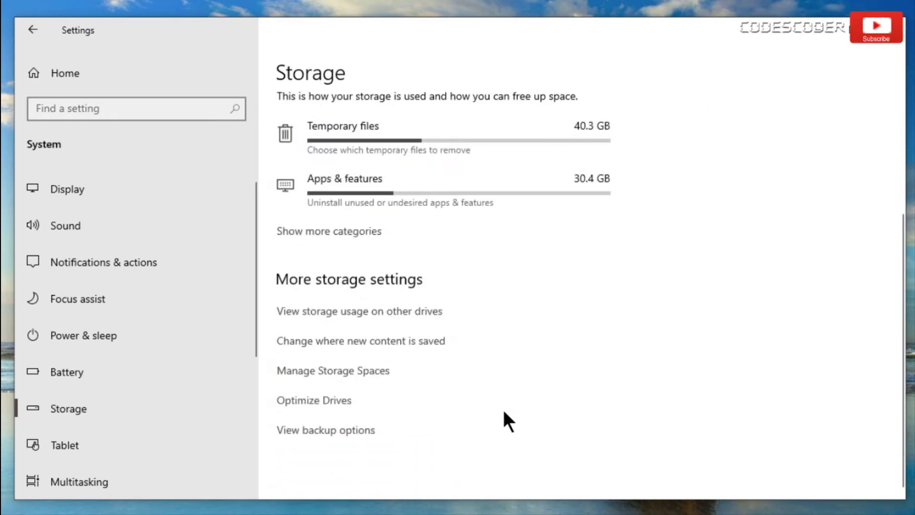
Step: Optimize the (C:) drive in Optimize Drives, then close the tool
left_click(322, 403)
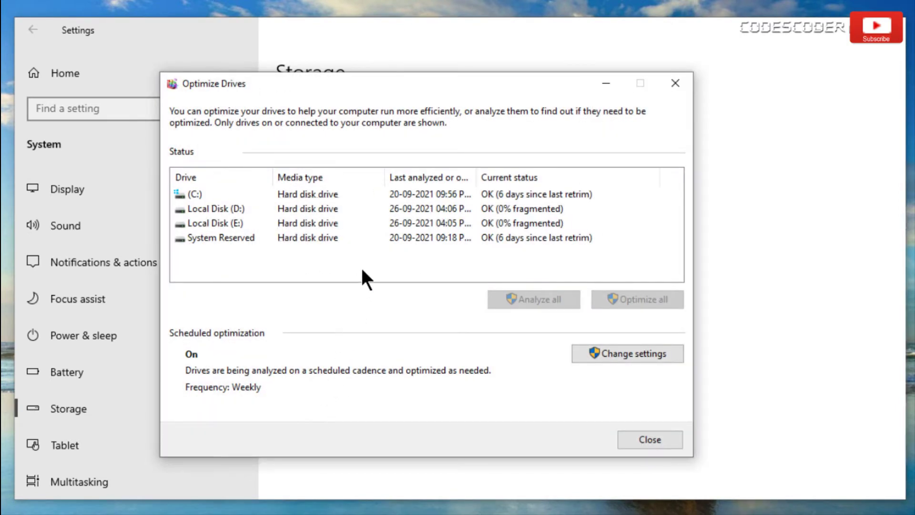
left_click(393, 196)
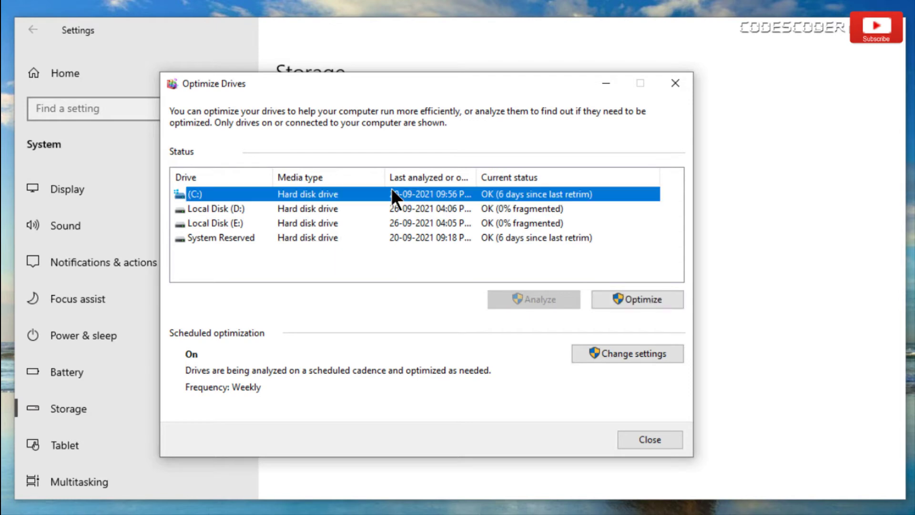
left_click(605, 293)
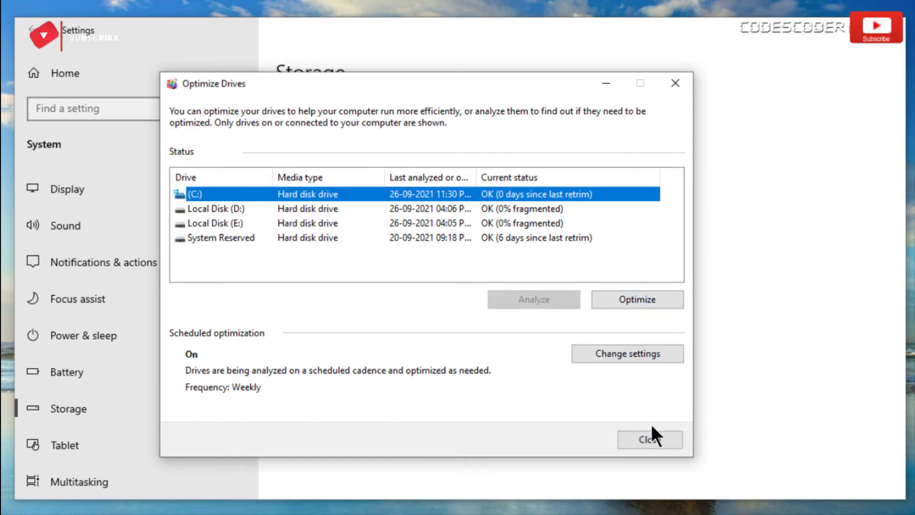
left_click(653, 439)
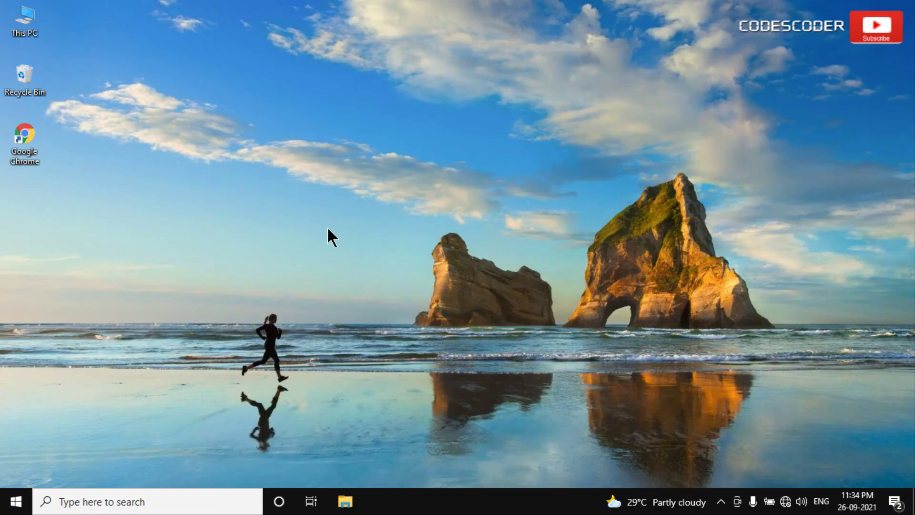
Step: Open This PC and show its Properties to reach the System information page
double_click(29, 21)
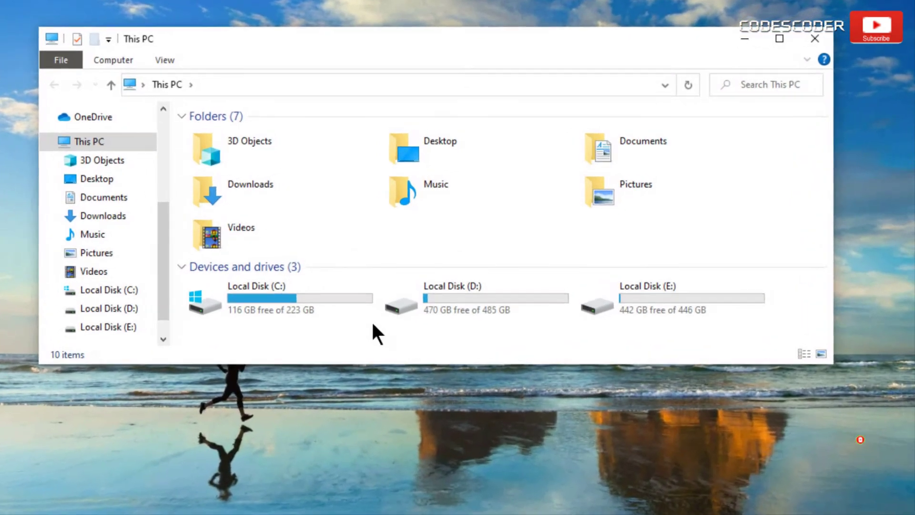
right_click(371, 327)
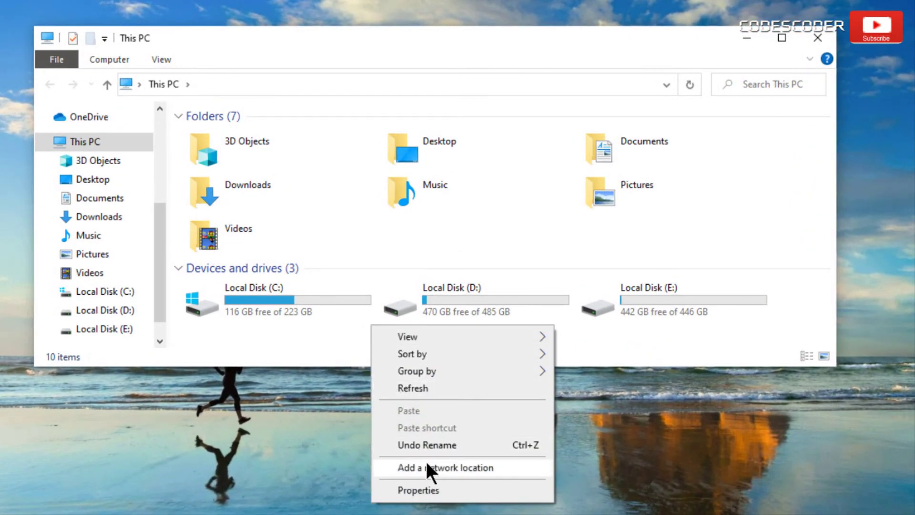
left_click(444, 484)
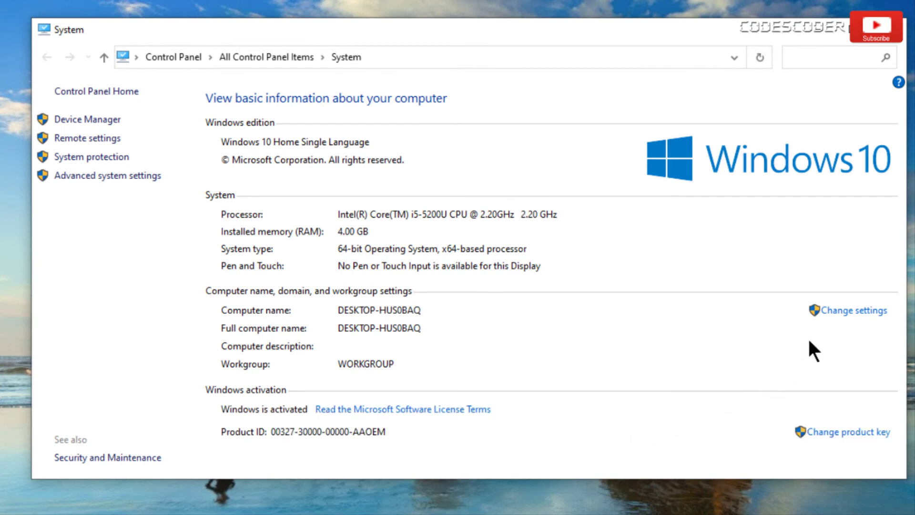
Step: Choose Adjust for best performance in Performance Options, apply it, and close both dialogs
left_click(835, 311)
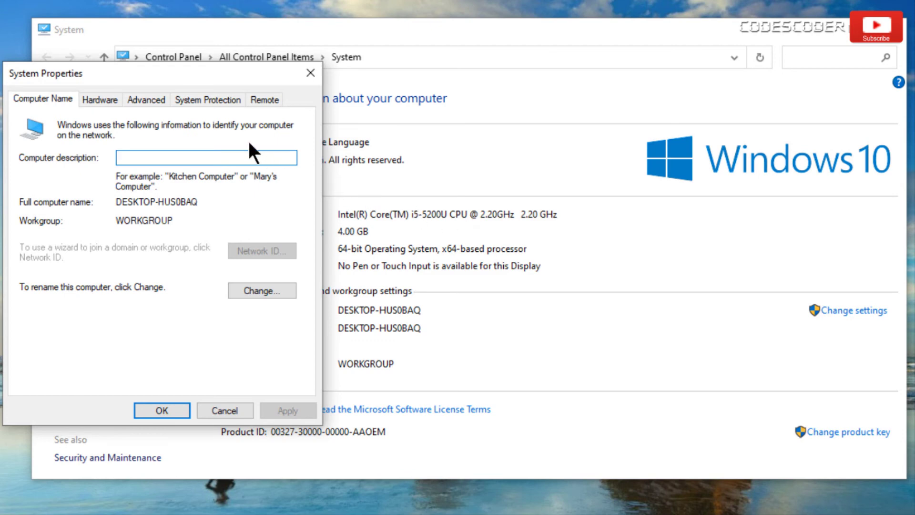
left_click(148, 102)
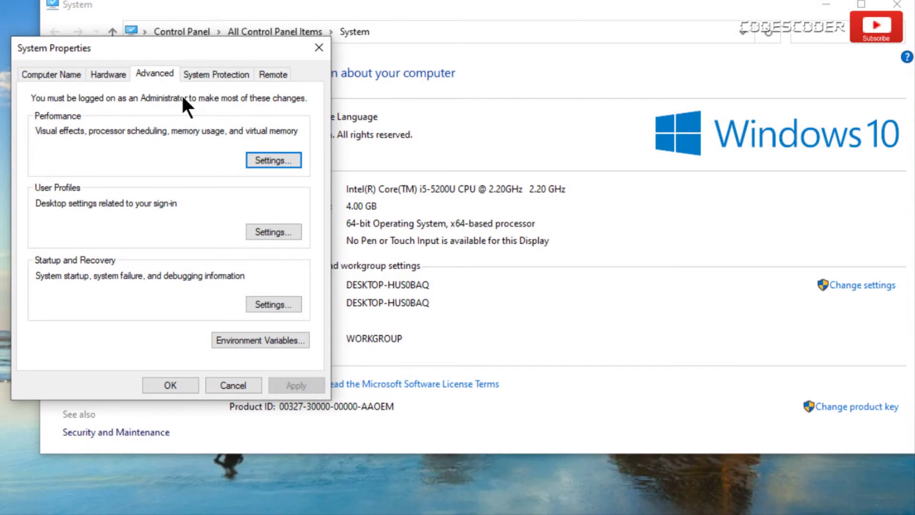
left_click(276, 162)
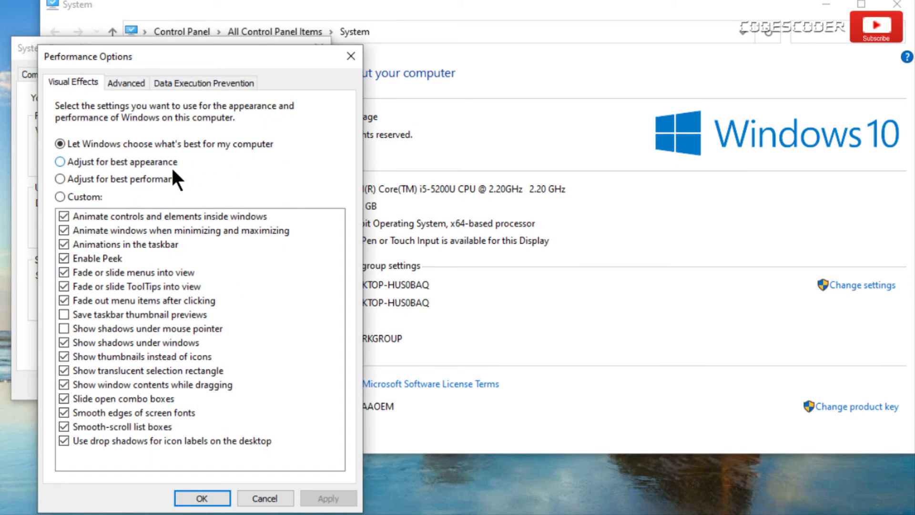
left_click(159, 178)
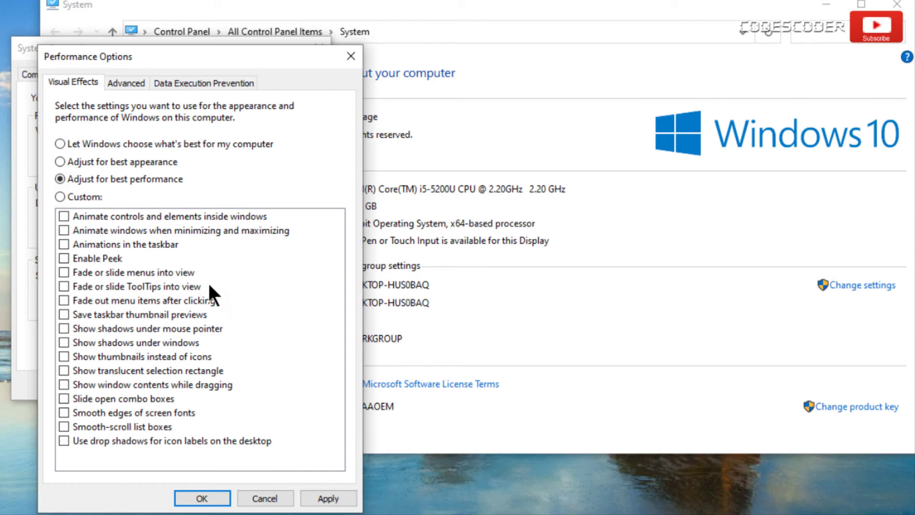
left_click(348, 491)
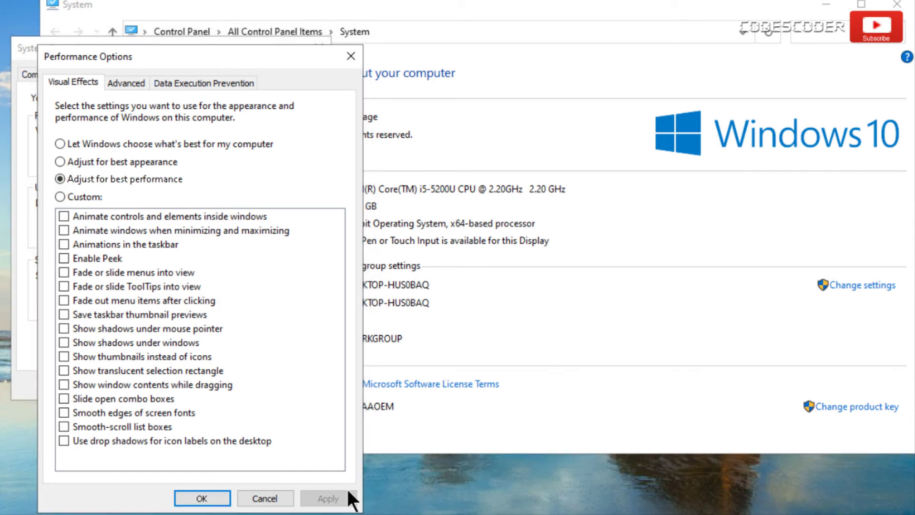
left_click(209, 496)
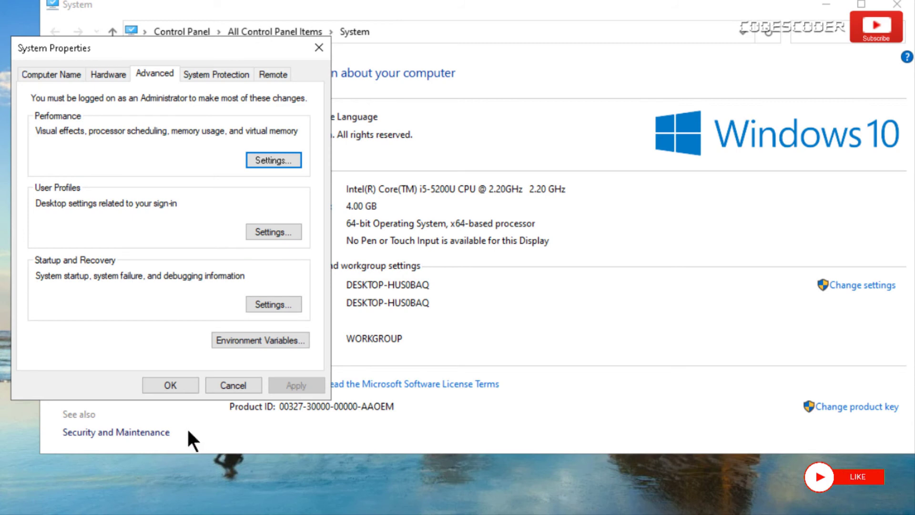
left_click(174, 384)
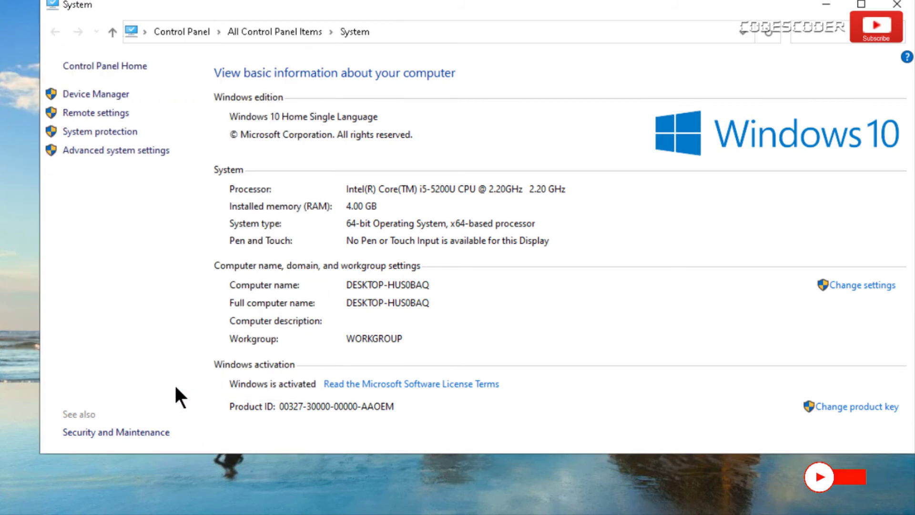